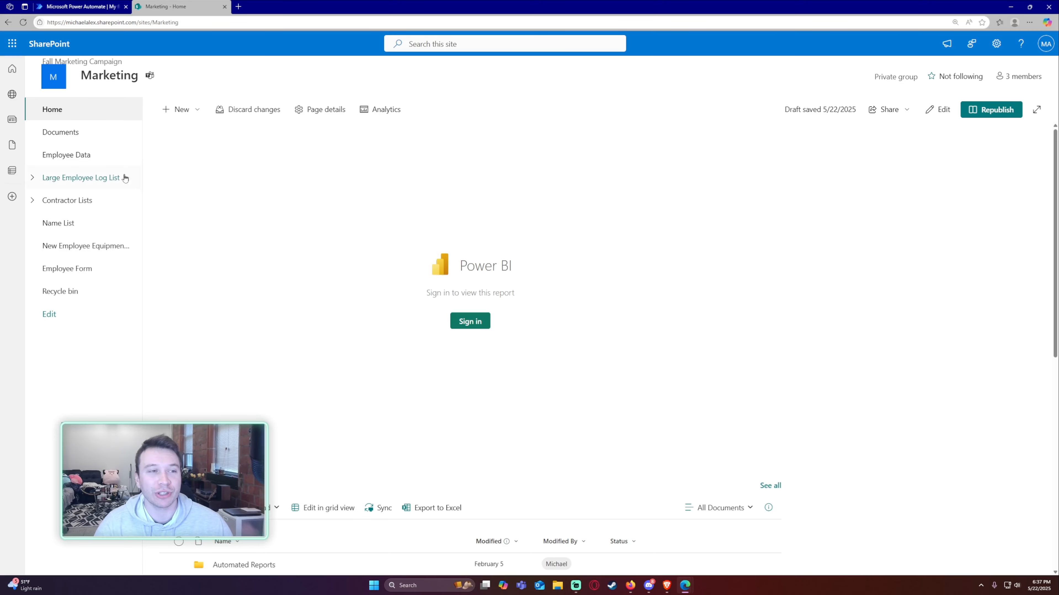
Step: Open Employee Log List 3 under Large Employee Log List and export its All Items view to Excel
left_click(34, 178)
left_click(106, 201)
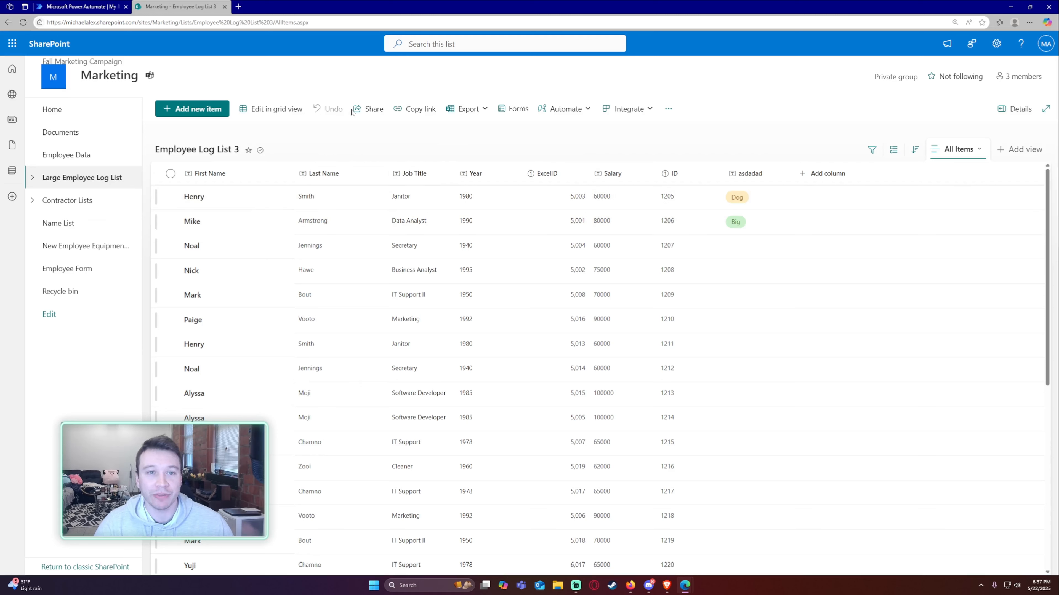
left_click(452, 115)
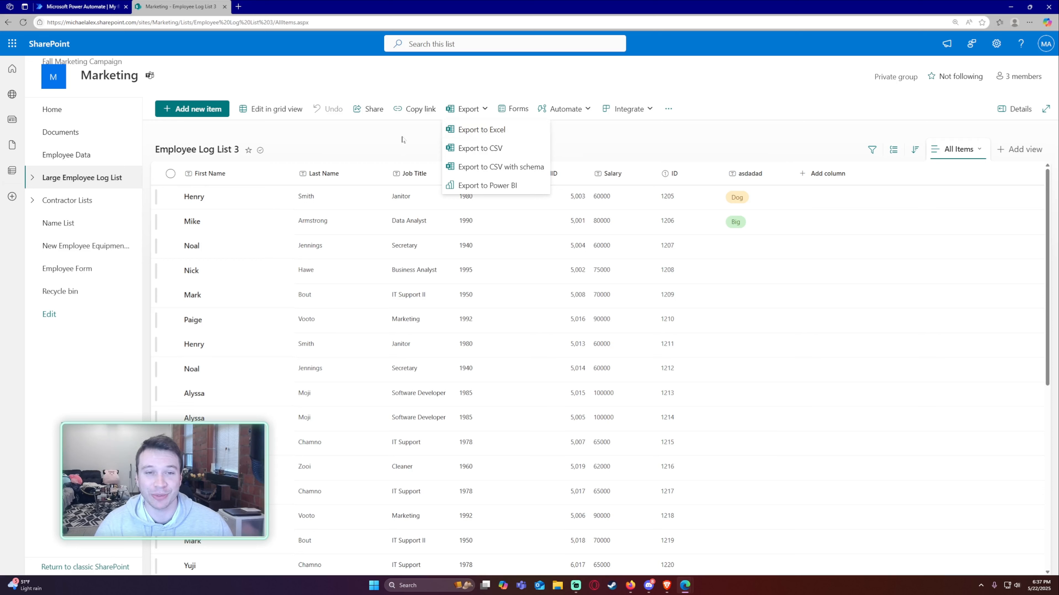
left_click(383, 139)
left_click(454, 113)
left_click(484, 130)
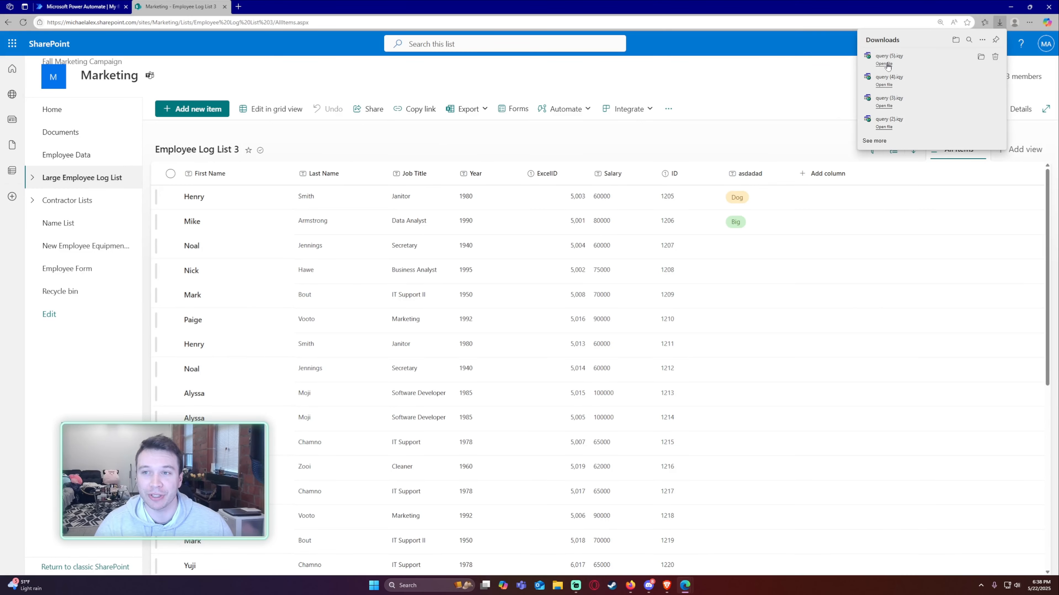
Step: Open the downloaded query (5).iqy in Excel and enable its data connections to load the list
left_click(884, 64)
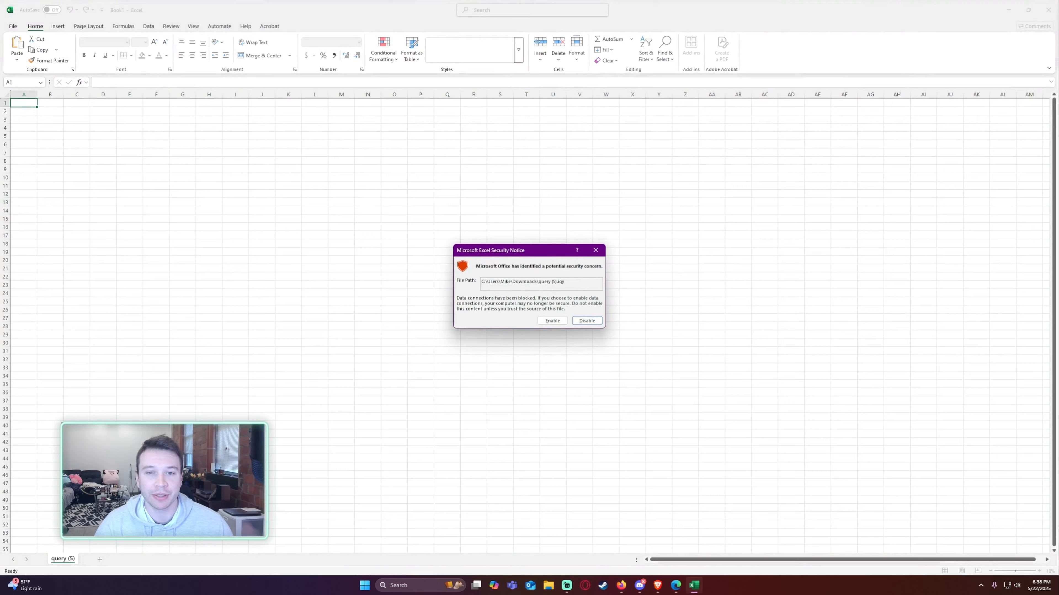
left_click(552, 321)
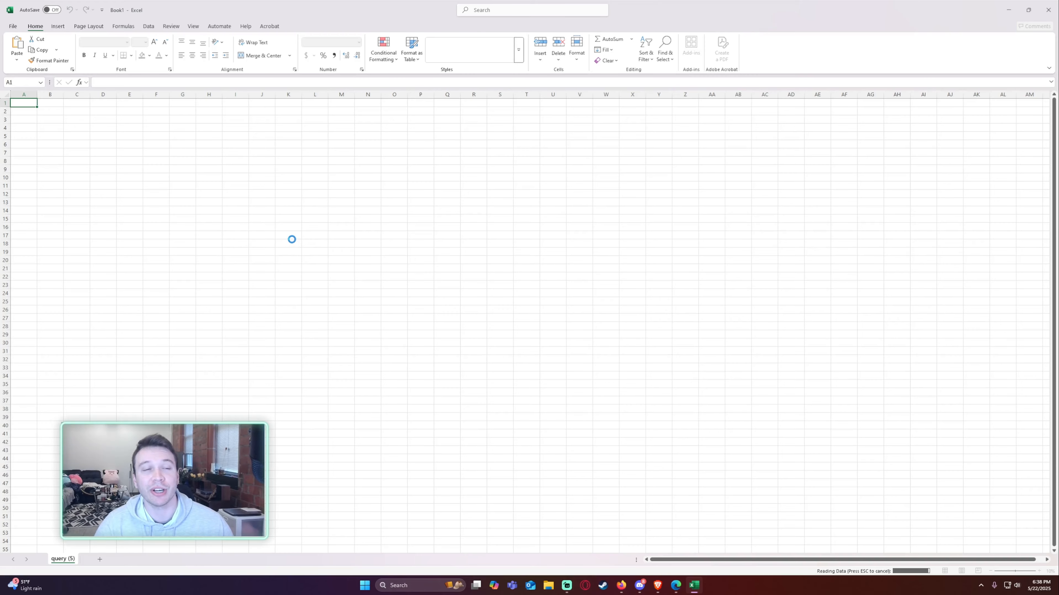
left_click(222, 220)
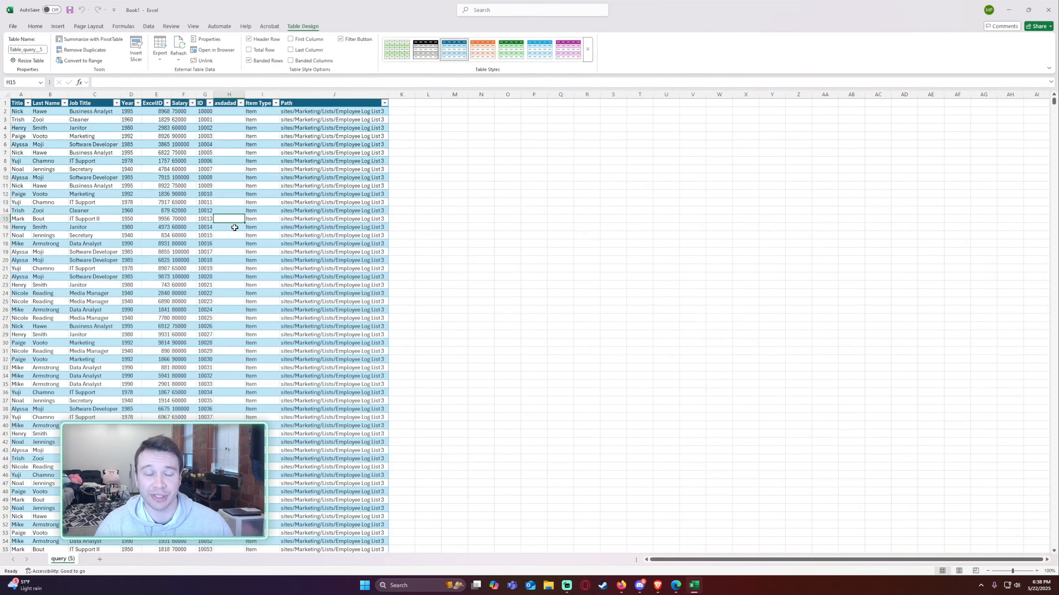
Step: Enlarge the worksheet and autofit the ID column to its values
scroll(226, 229, "up", 3, "ctrl")
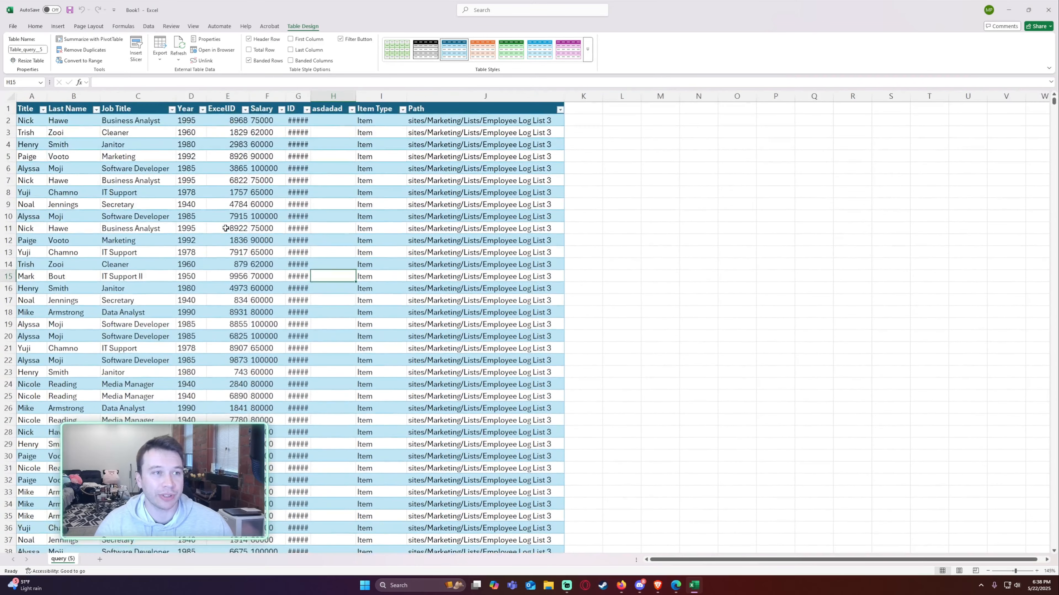
left_click(243, 213)
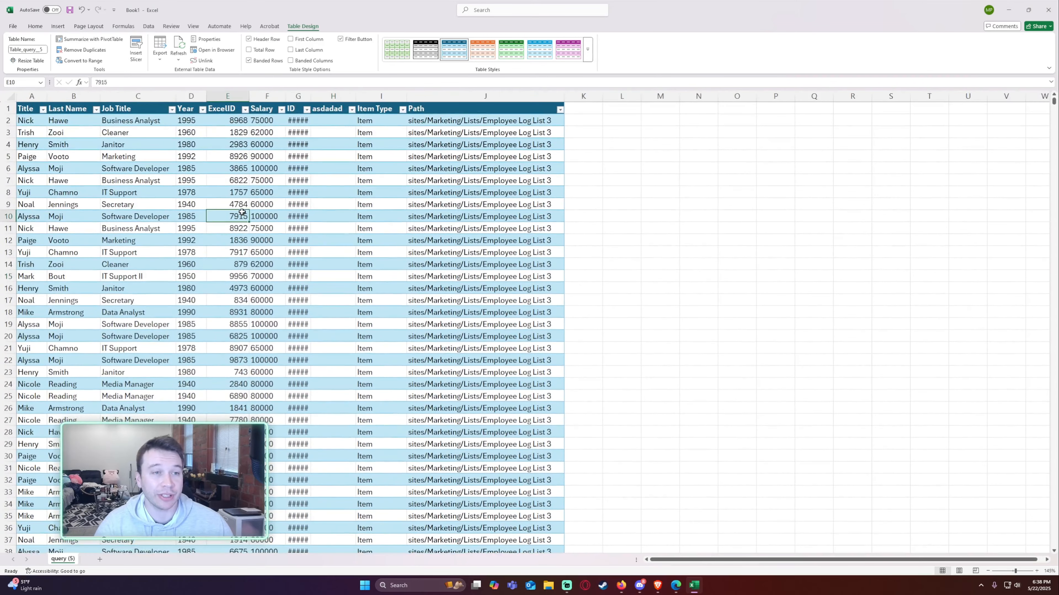
double_click(311, 100)
left_click(313, 167)
left_click_drag(1052, 101, 1000, 48)
left_click(535, 195)
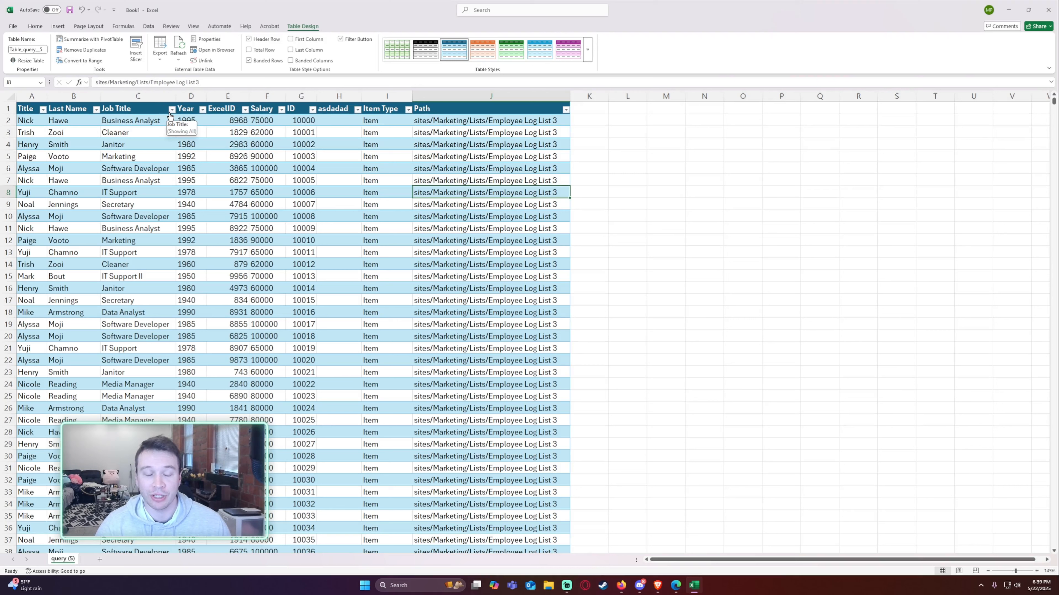
Step: Review the exported employee rows across to the Path column and close the workbook without saving
left_click_drag(72, 183, 460, 188)
left_click(460, 188)
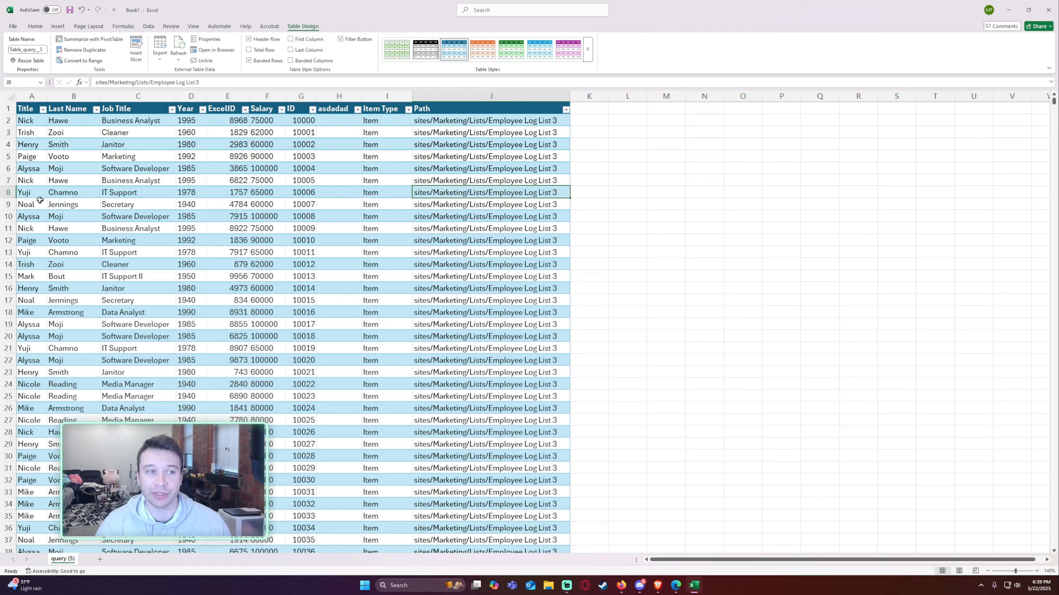
left_click_drag(41, 201, 396, 193)
left_click(396, 194)
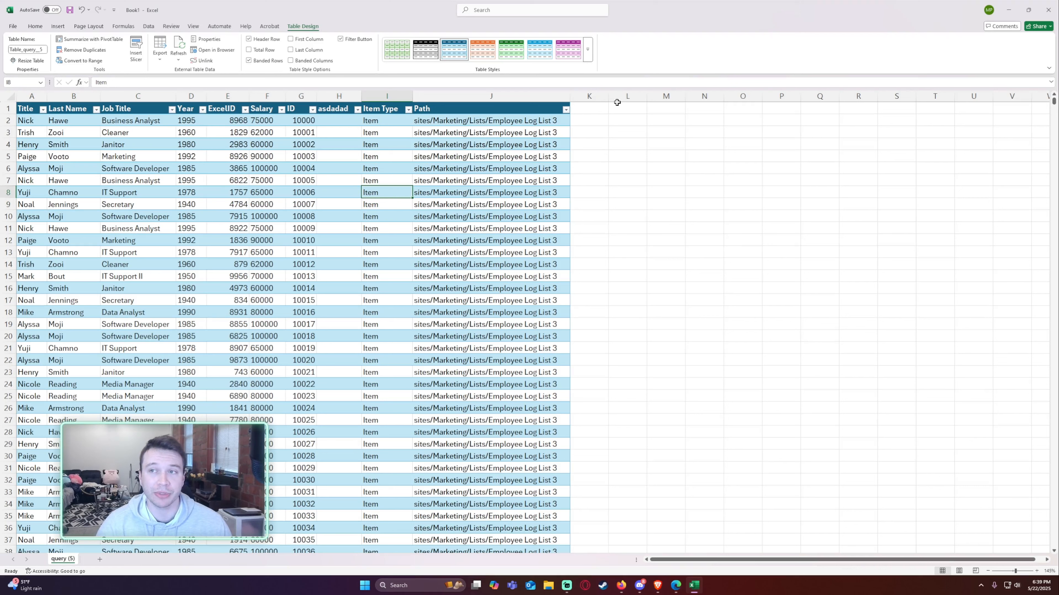
left_click(1048, 10)
left_click(554, 339)
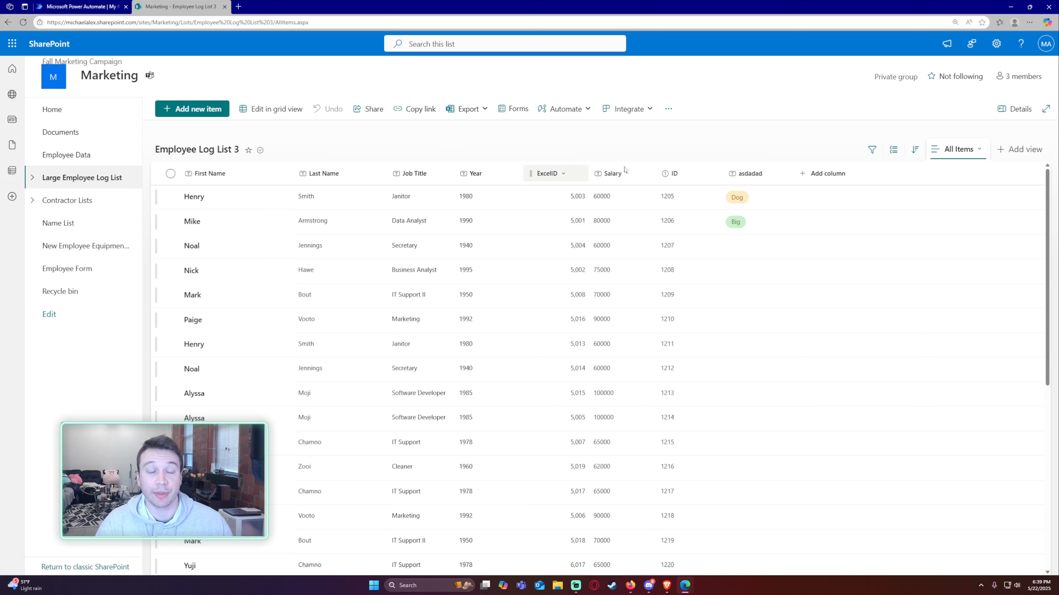
Step: Create a public list view named Name and Job Title for Employee Log List 3
left_click(1019, 148)
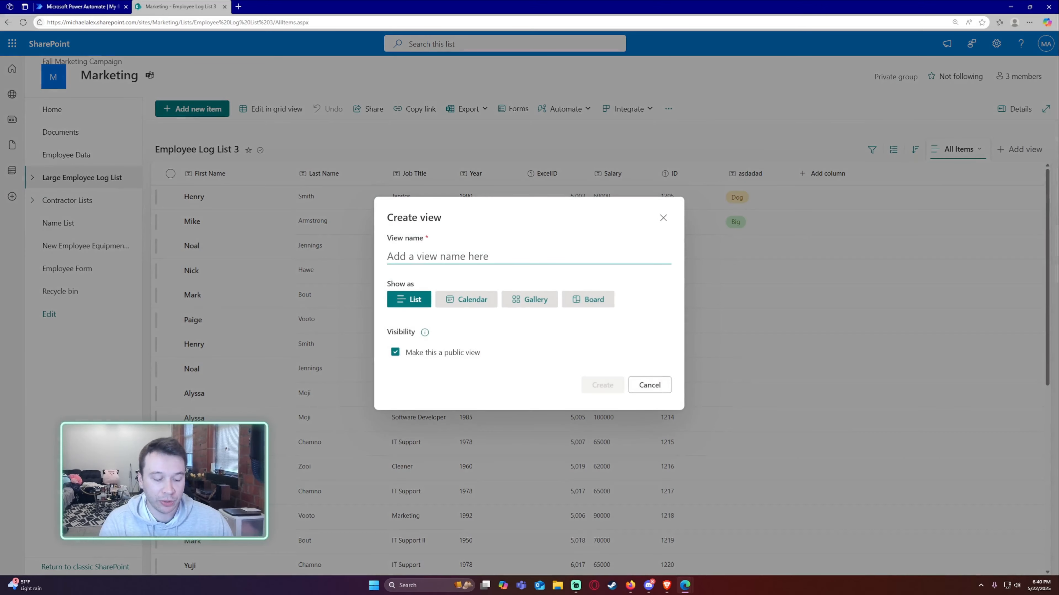
type("First Name")
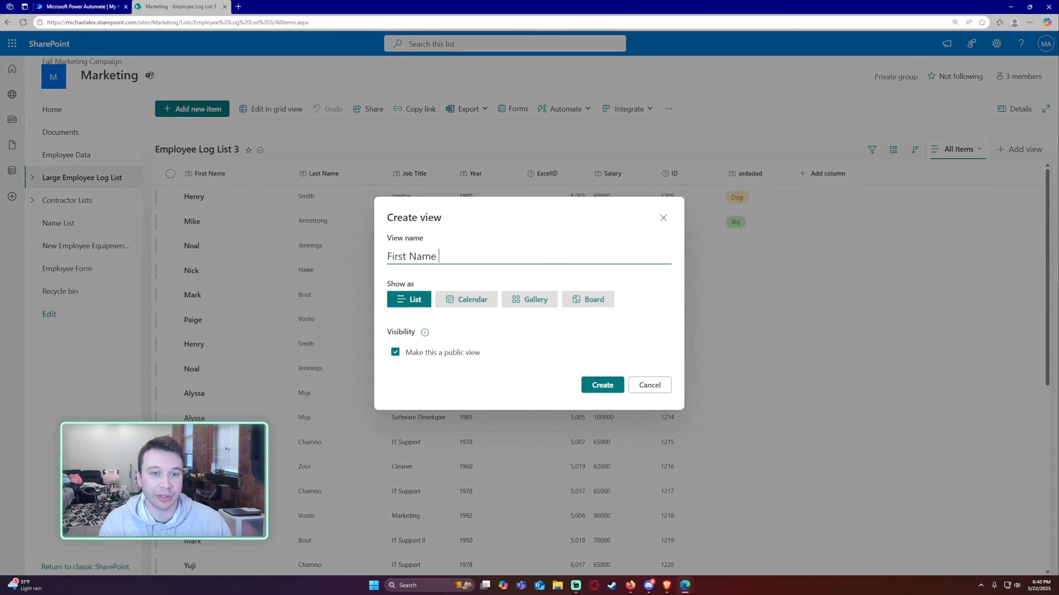
key("ctrl+a")
key("BackSpace")
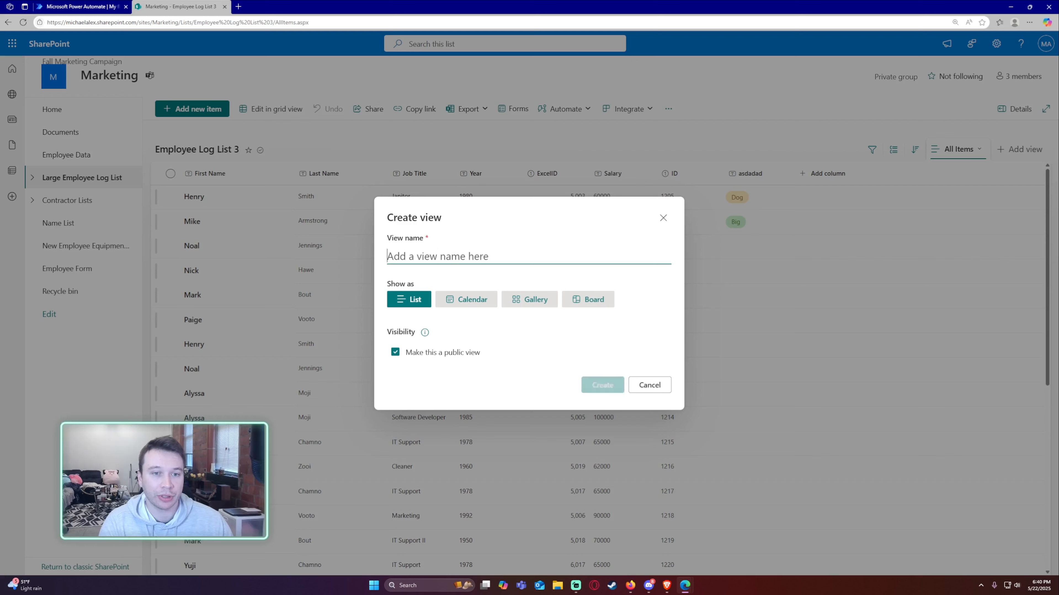
type("Name and Job Title")
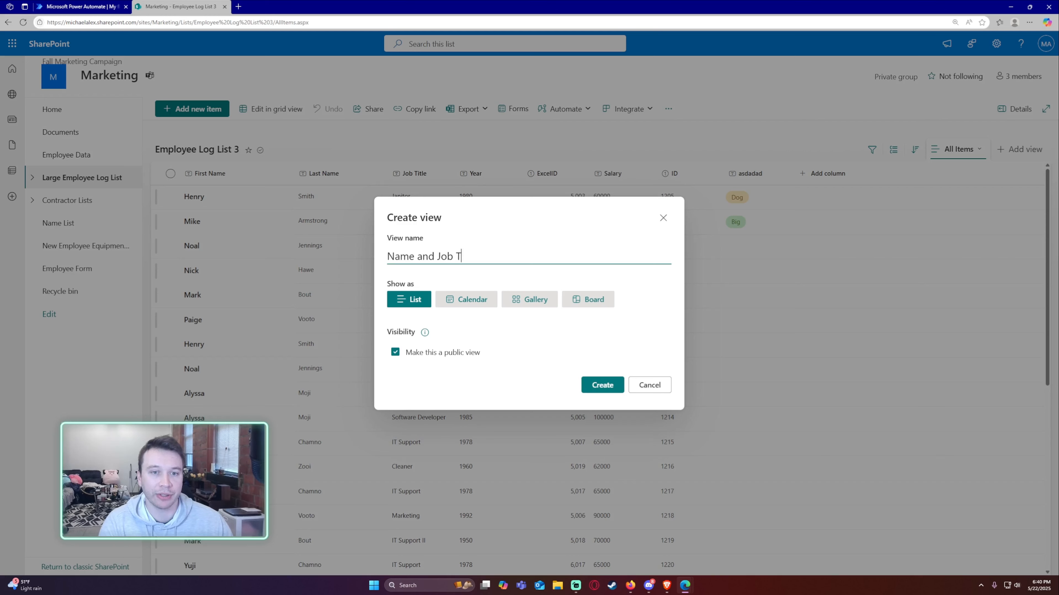
left_click(600, 385)
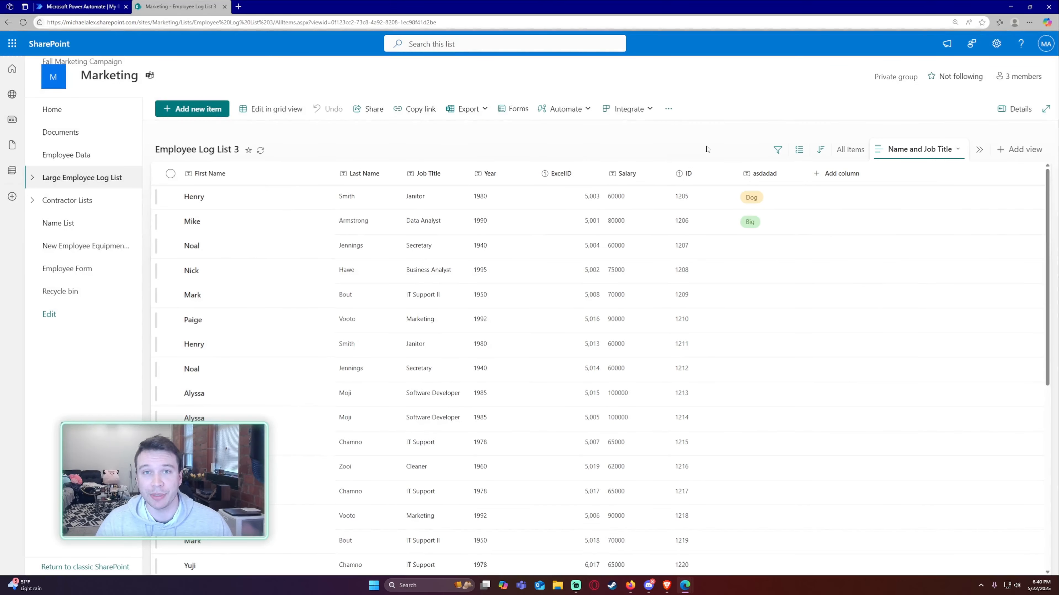
Step: Remove the asdadad, ID, Salary, ExcelID and Year columns from the Name and Job Title view
left_click(452, 178)
mouse_move(444, 273)
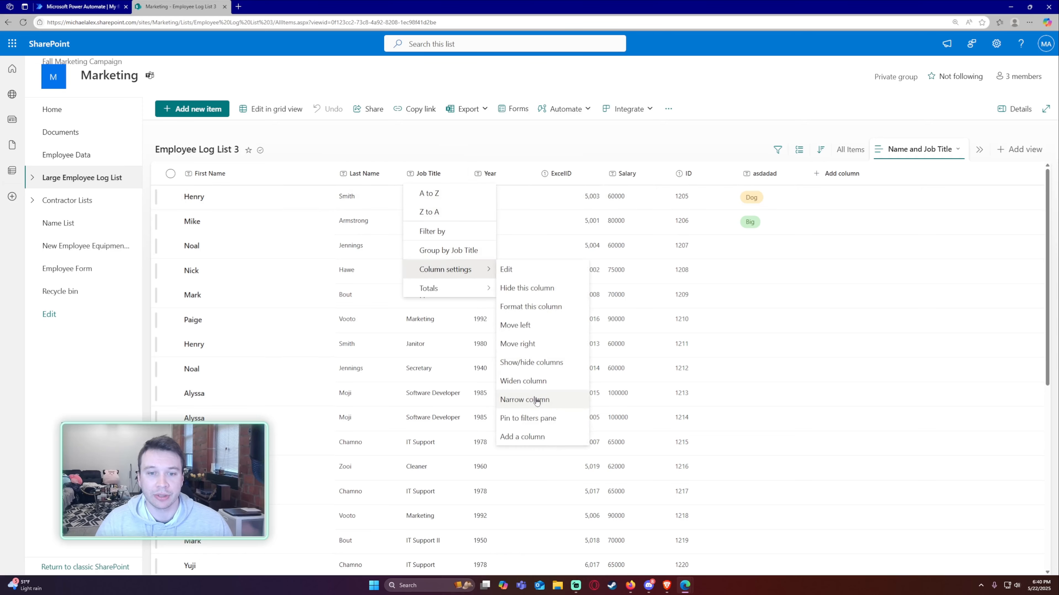
left_click(531, 365)
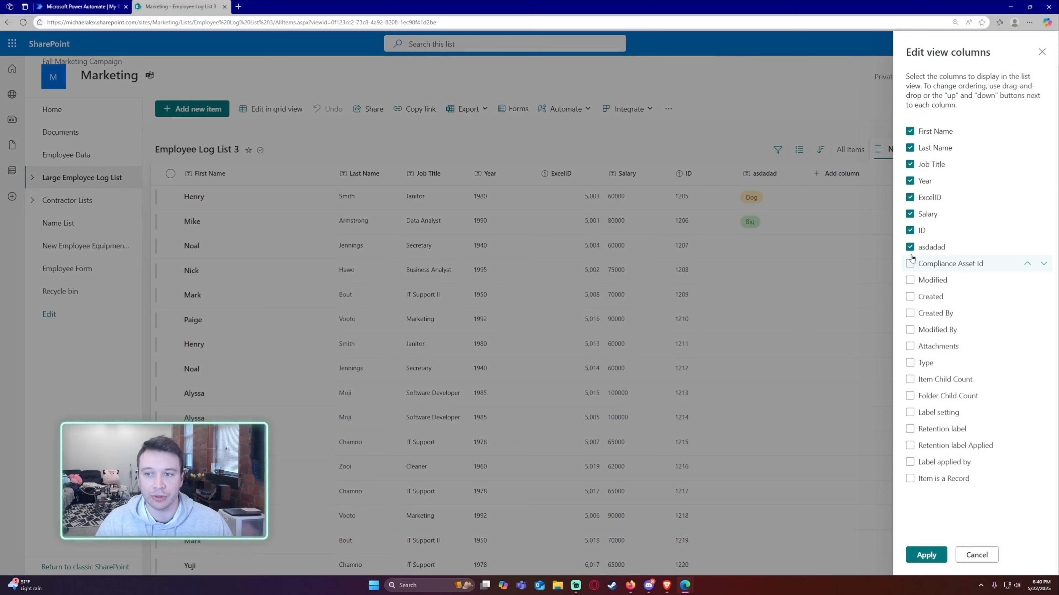
left_click(910, 248)
left_click(921, 231)
left_click(922, 213)
left_click(925, 197)
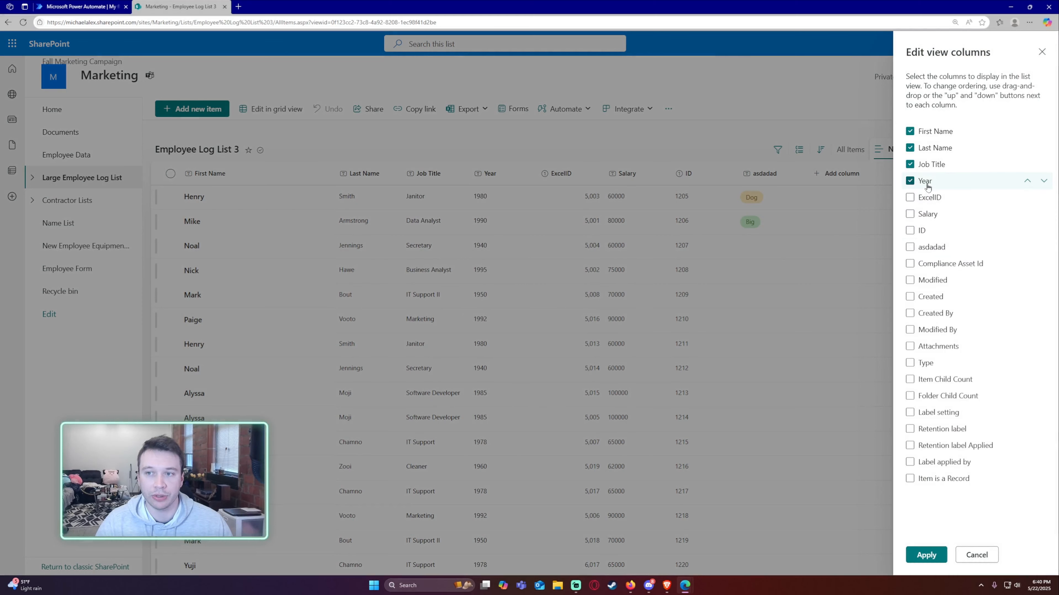
left_click(926, 183)
left_click(927, 554)
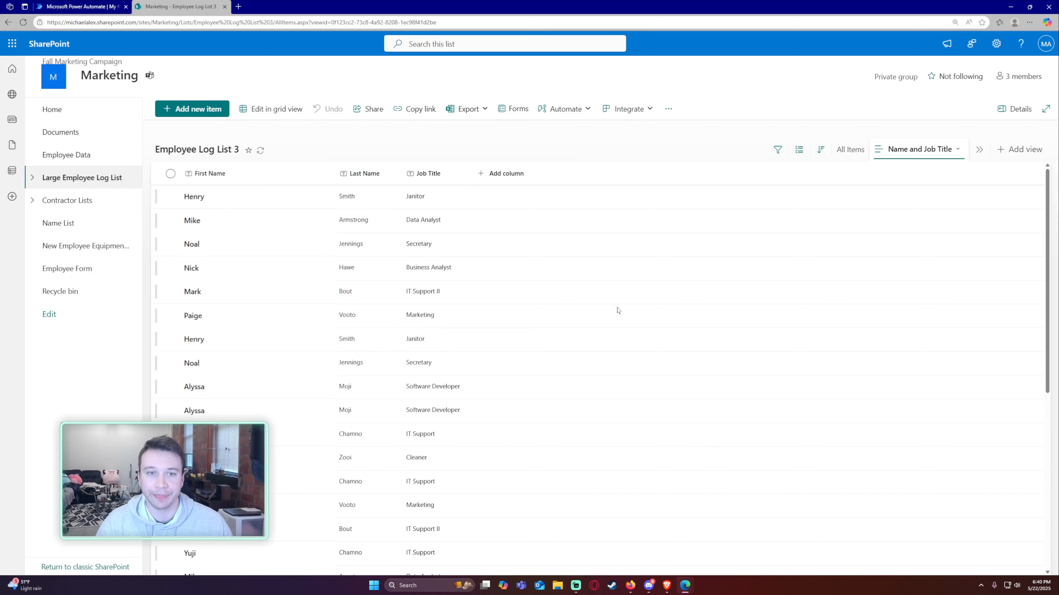
Step: Save the Name and Job Title view, compare it with All Items, and narrow its First Name column
left_click(921, 149)
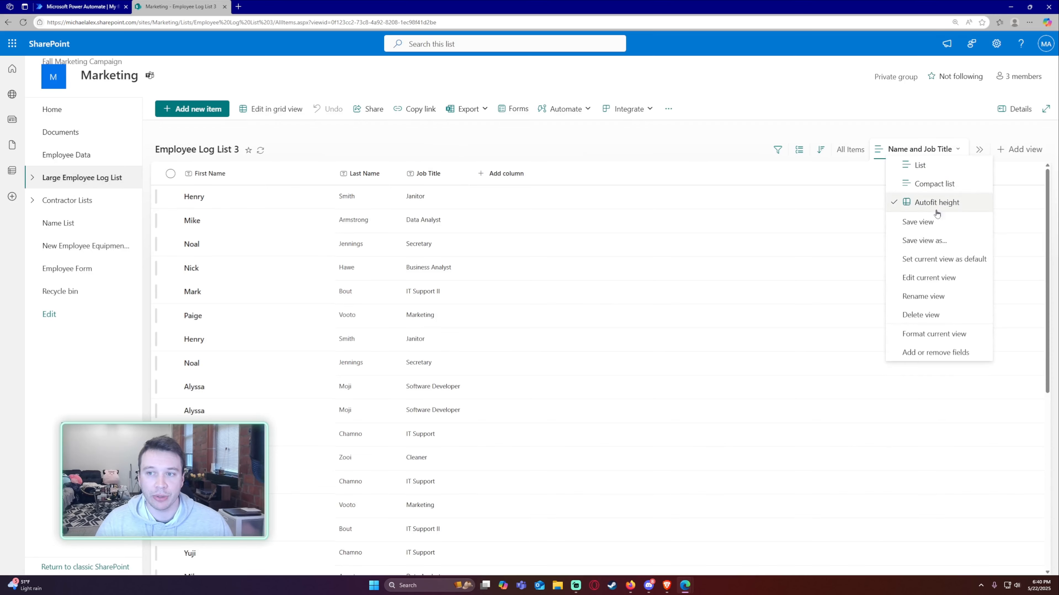
left_click(925, 226)
left_click(848, 149)
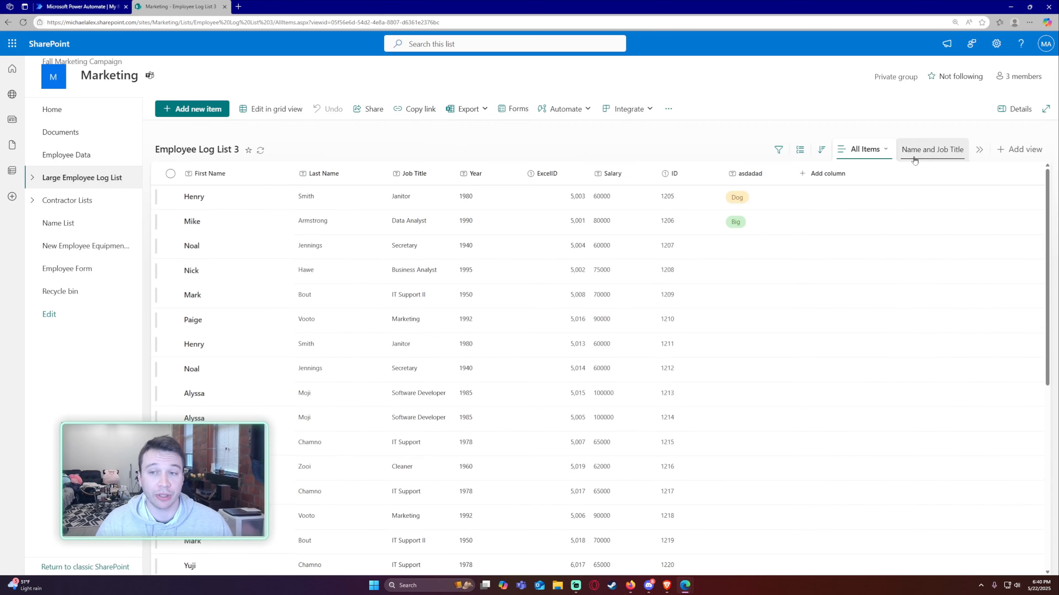
left_click(902, 155)
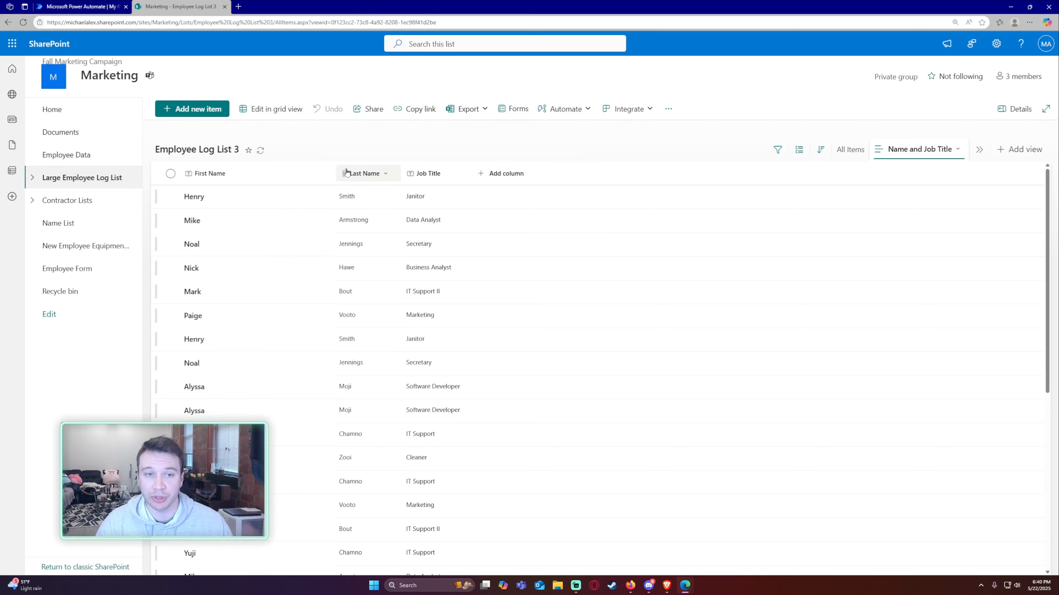
left_click_drag(331, 172, 295, 172)
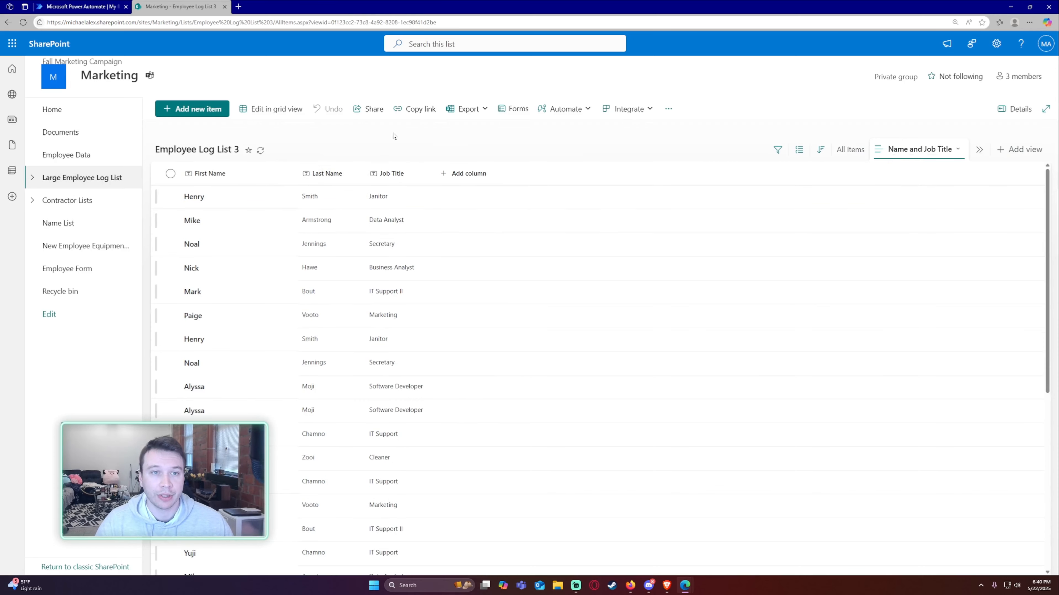
Step: Export the Name and Job Title view to Excel and open query (6).iqy with data connections enabled
left_click(469, 109)
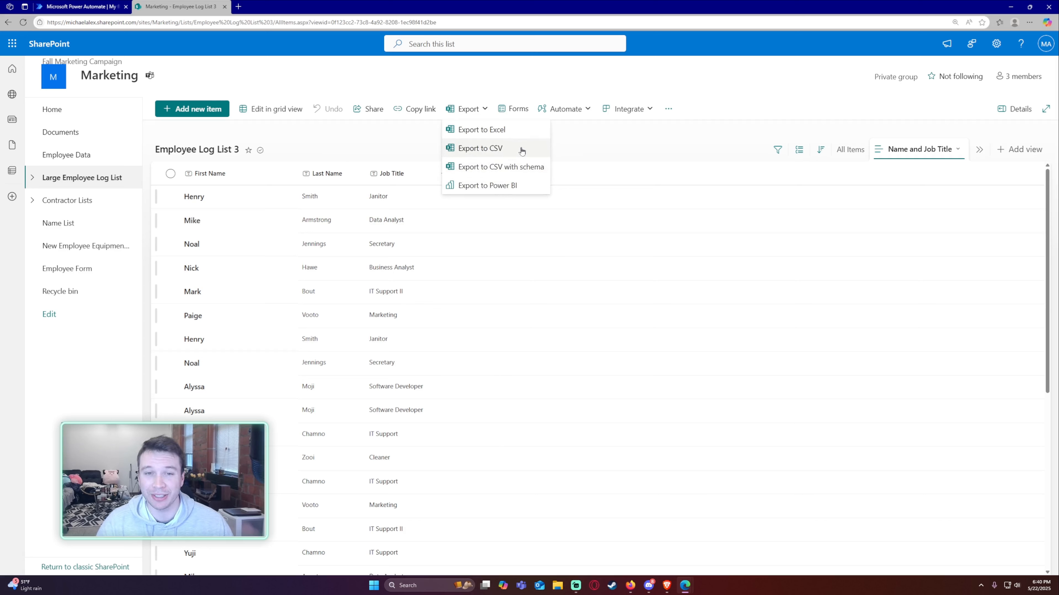
left_click(503, 134)
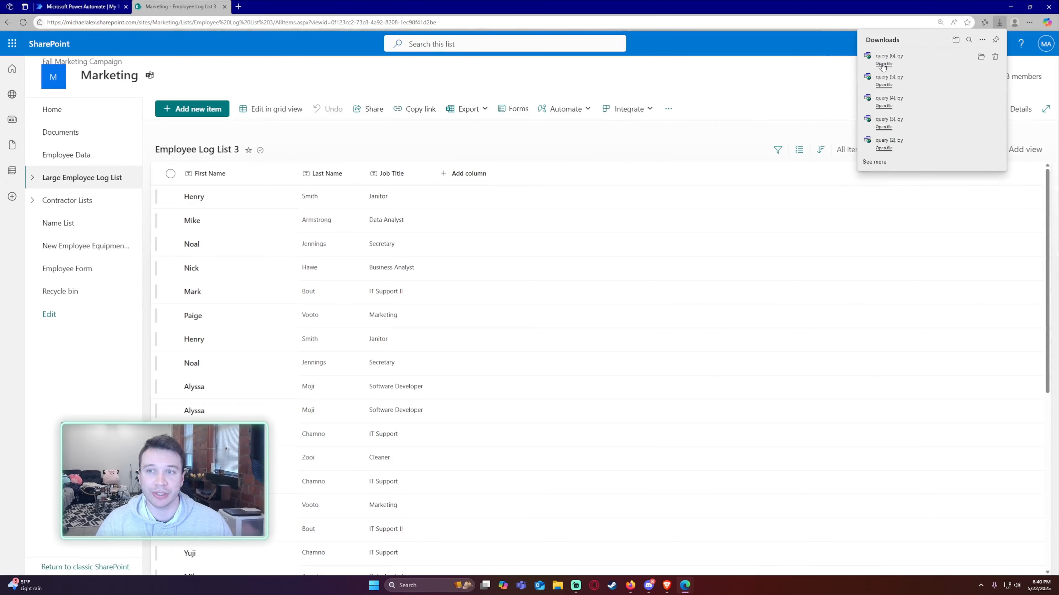
left_click(883, 65)
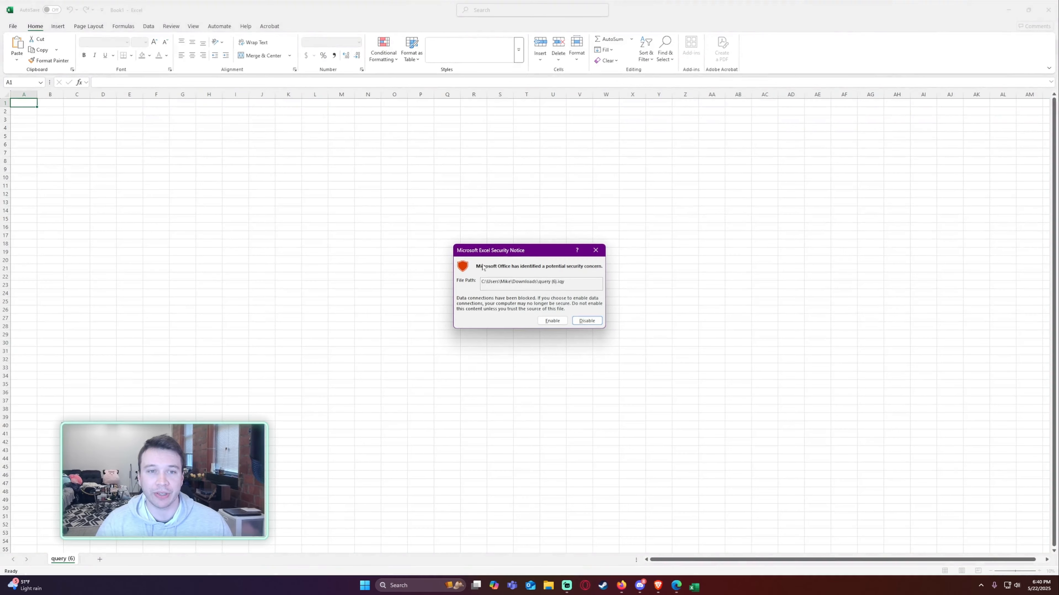
left_click(547, 323)
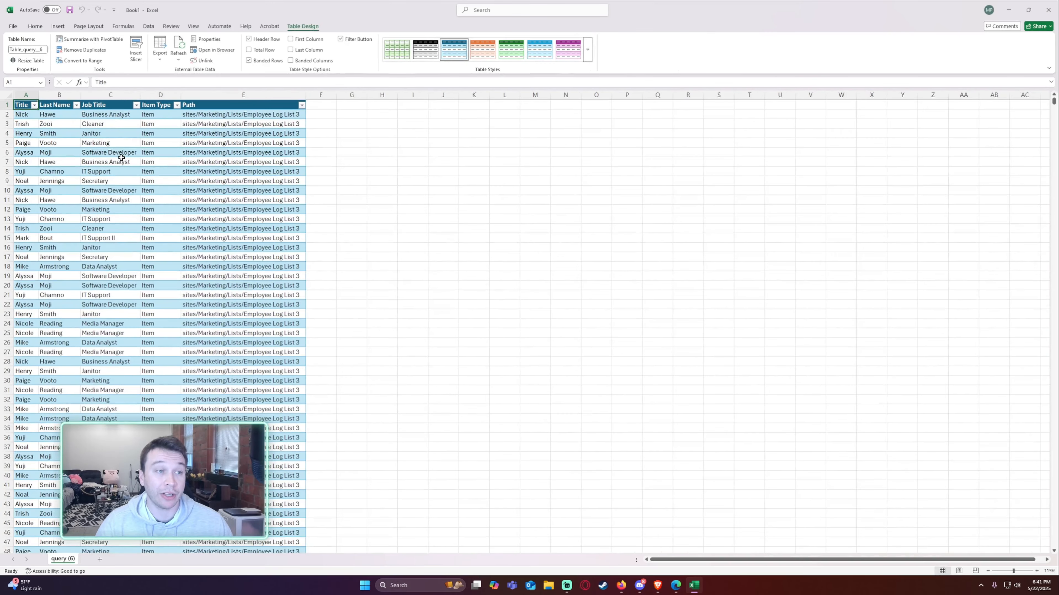
Step: Hide the Item Type and Path columns in the exported table
left_click_drag(37, 140, 144, 143)
left_click(158, 142)
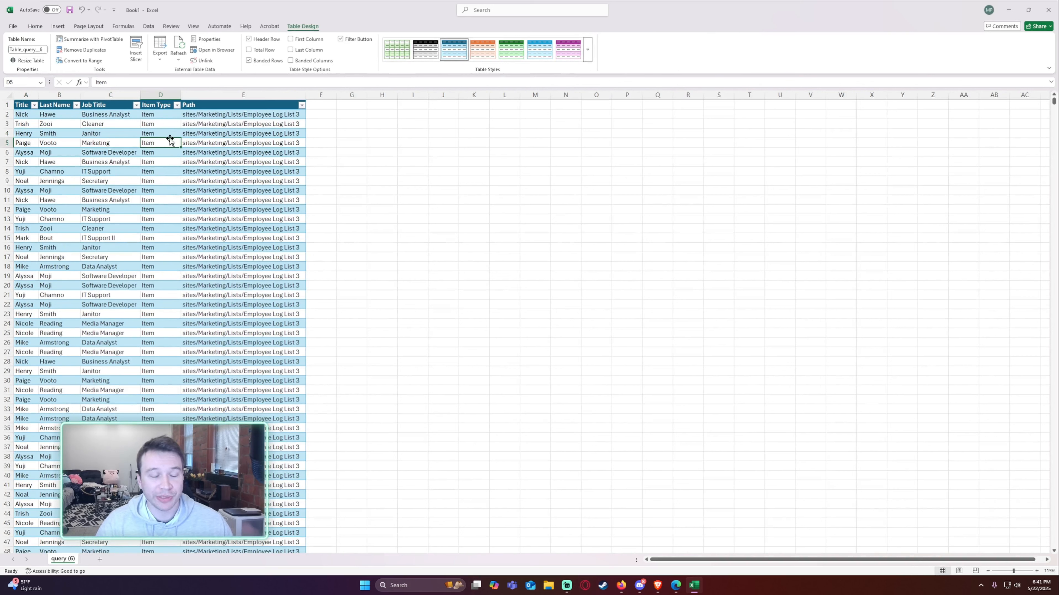
left_click_drag(167, 136, 217, 135)
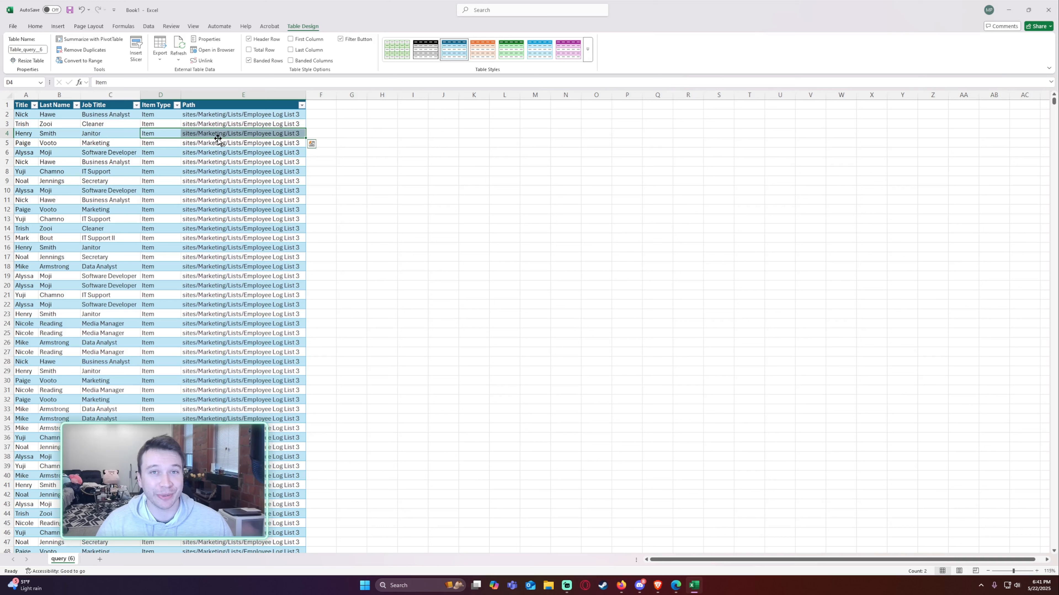
left_click(166, 134)
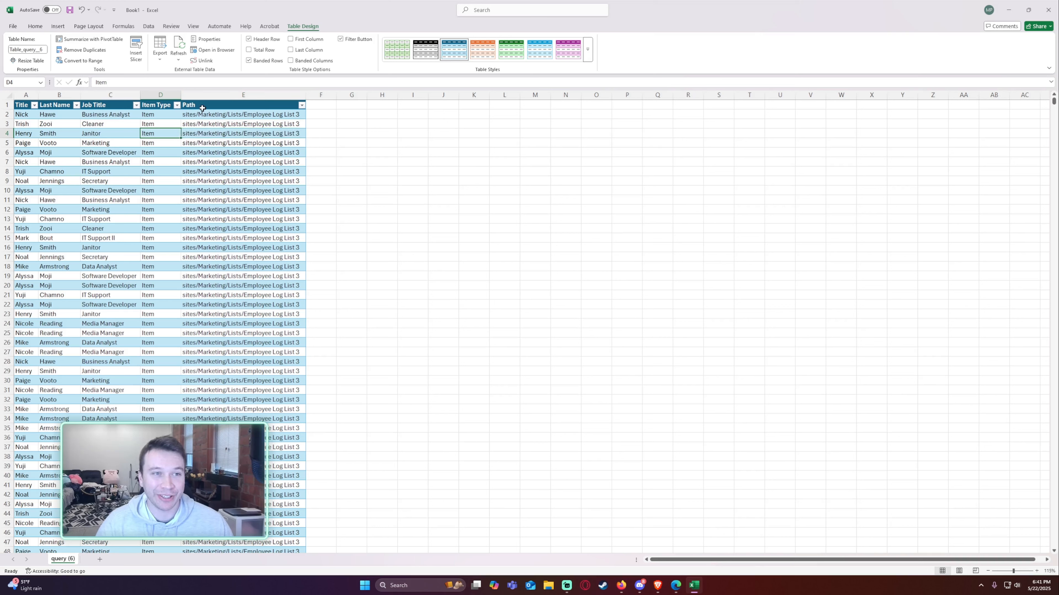
left_click(167, 96)
left_click(203, 96, "ctrl")
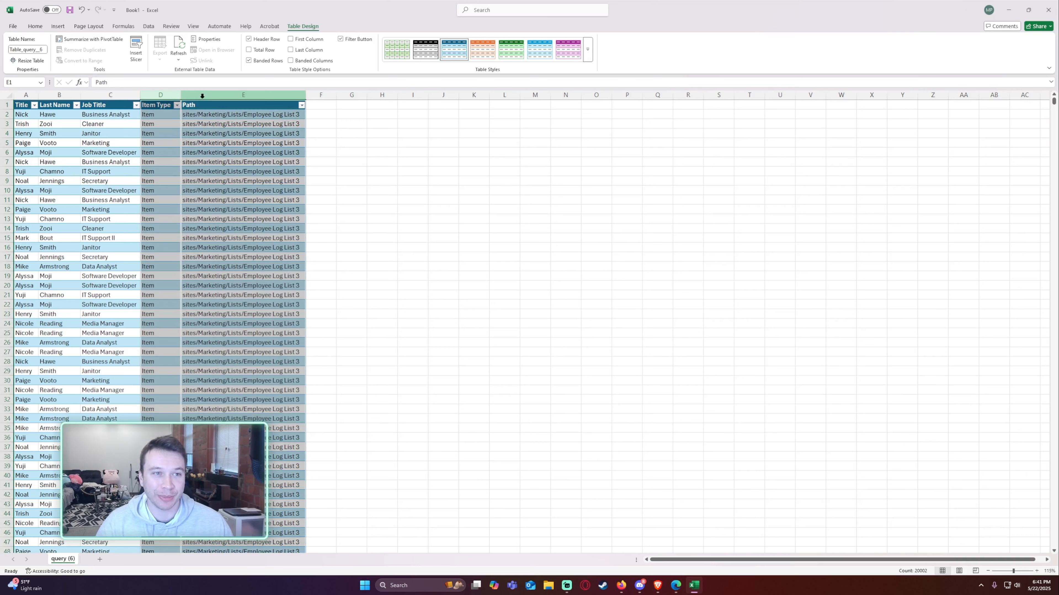
right_click(202, 96)
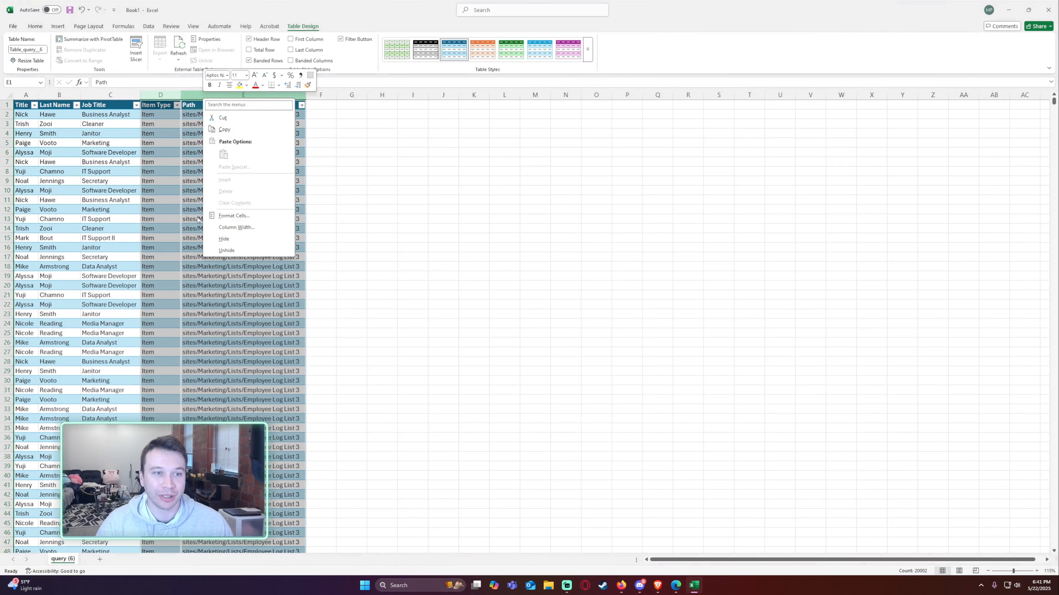
left_click(226, 251)
right_click(171, 100)
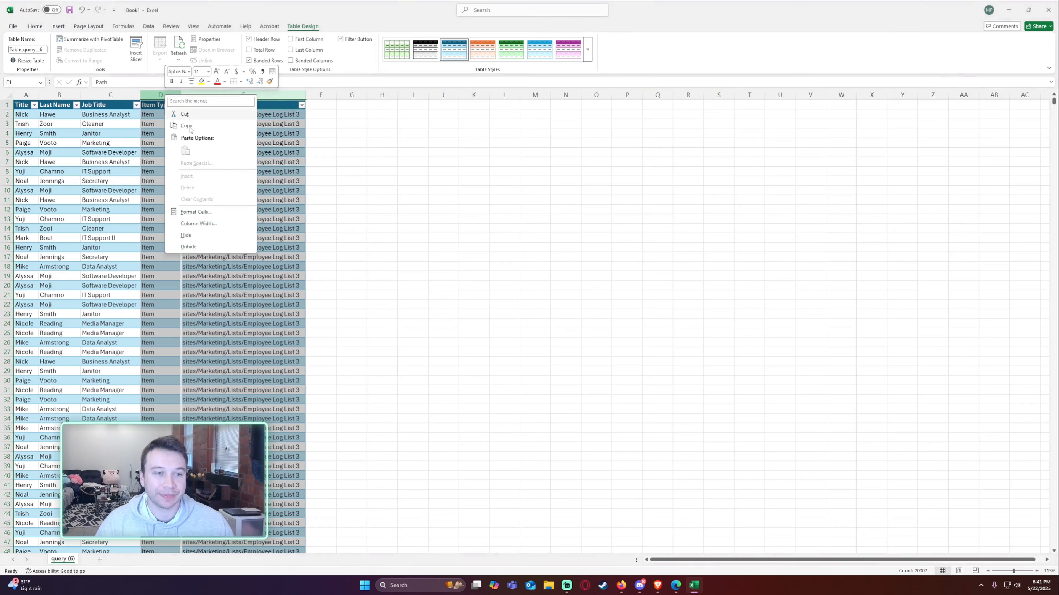
left_click(193, 235)
Step: Look over the remaining Title, Last Name and Job Title columns, and switch back to the SharePoint list's export options
left_click(83, 162)
left_click_drag(29, 153, 118, 154)
left_click_drag(88, 218, 39, 215)
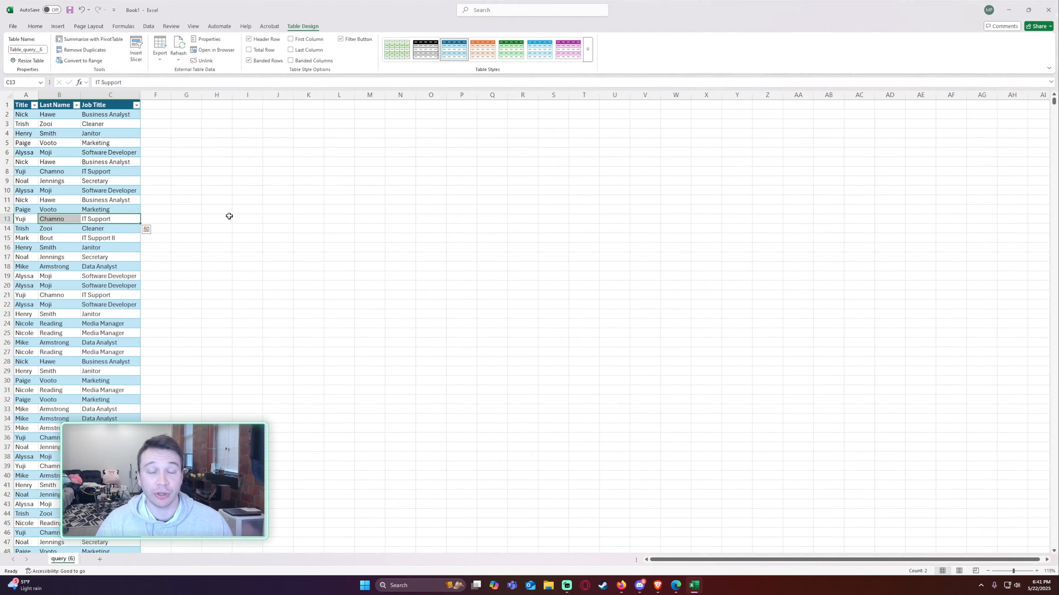
left_click(1002, 20)
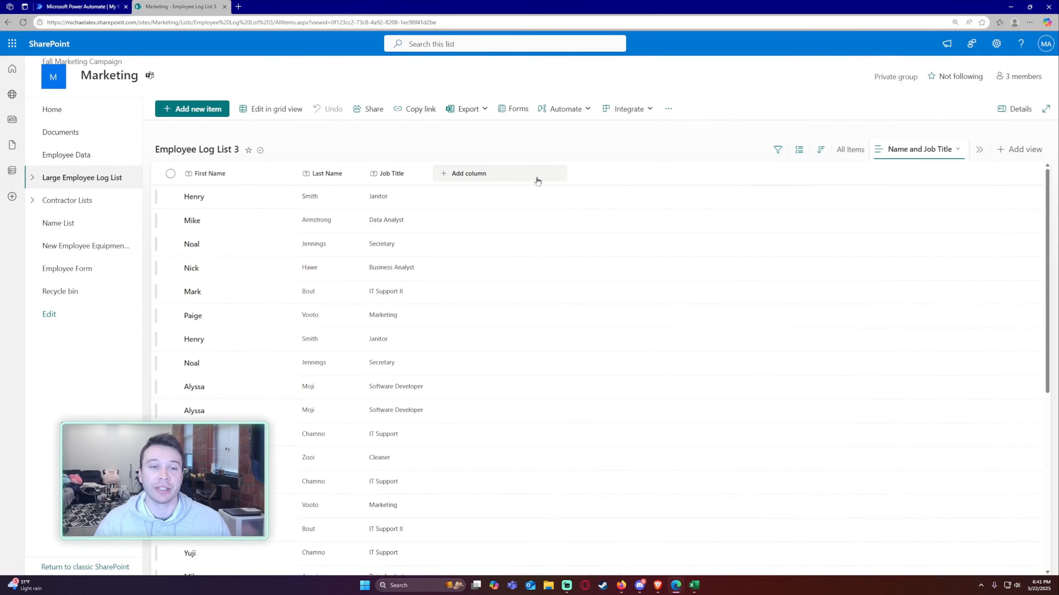
left_click(459, 108)
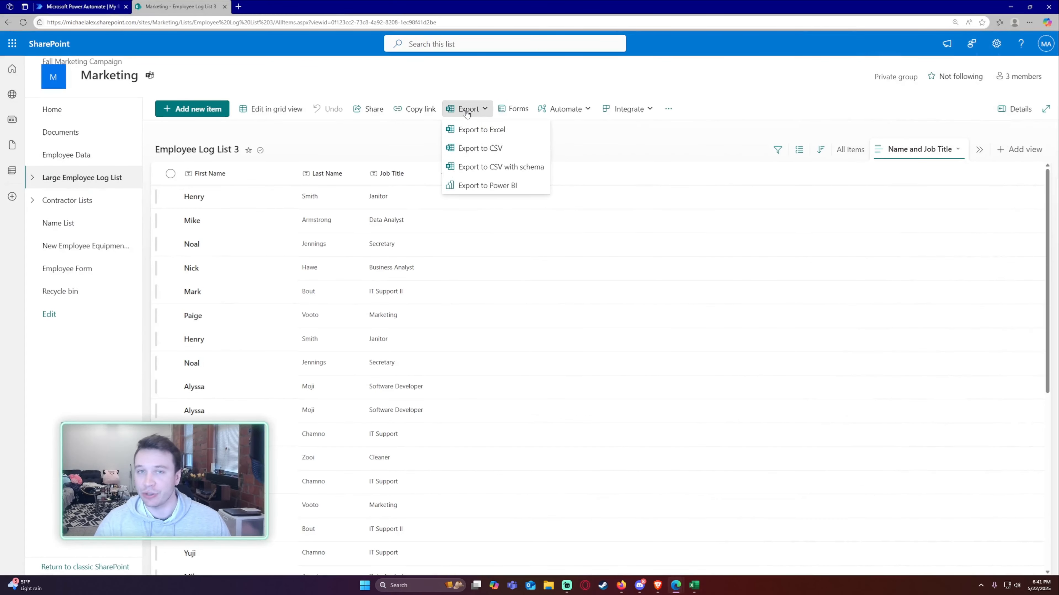
left_click(468, 112)
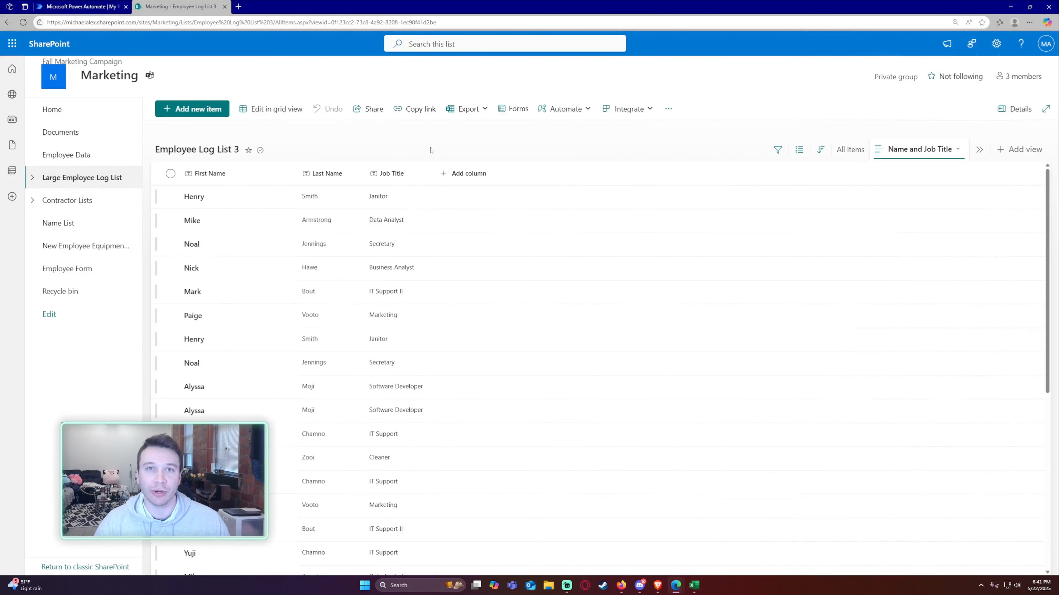